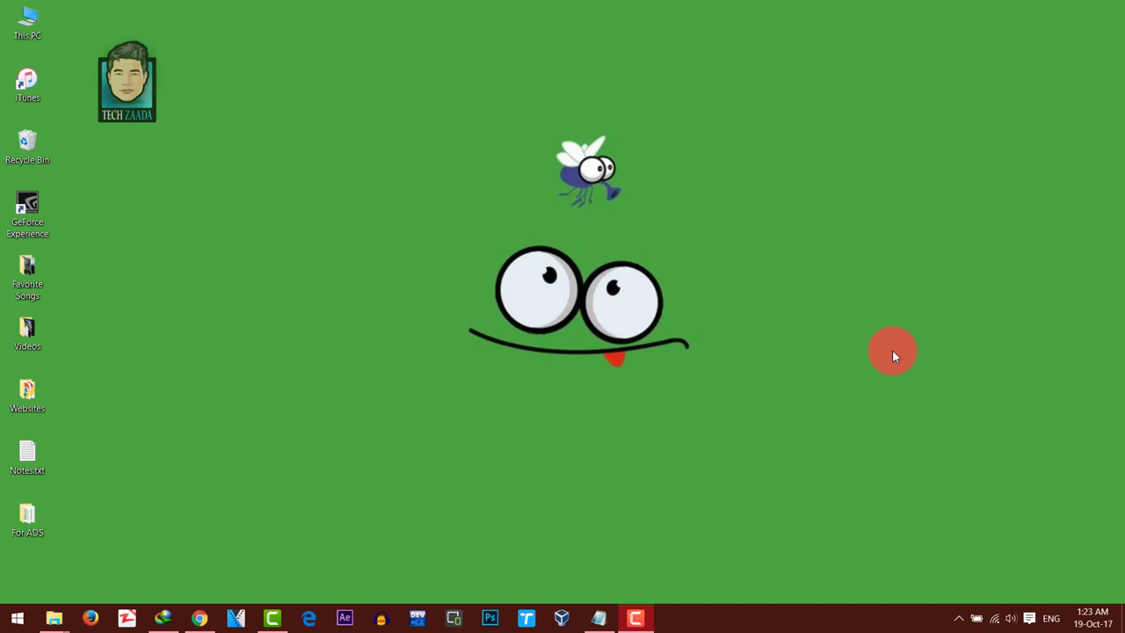
Bring up the dr.fone recovery page and scroll down through its recovery scenarios
click(200, 621)
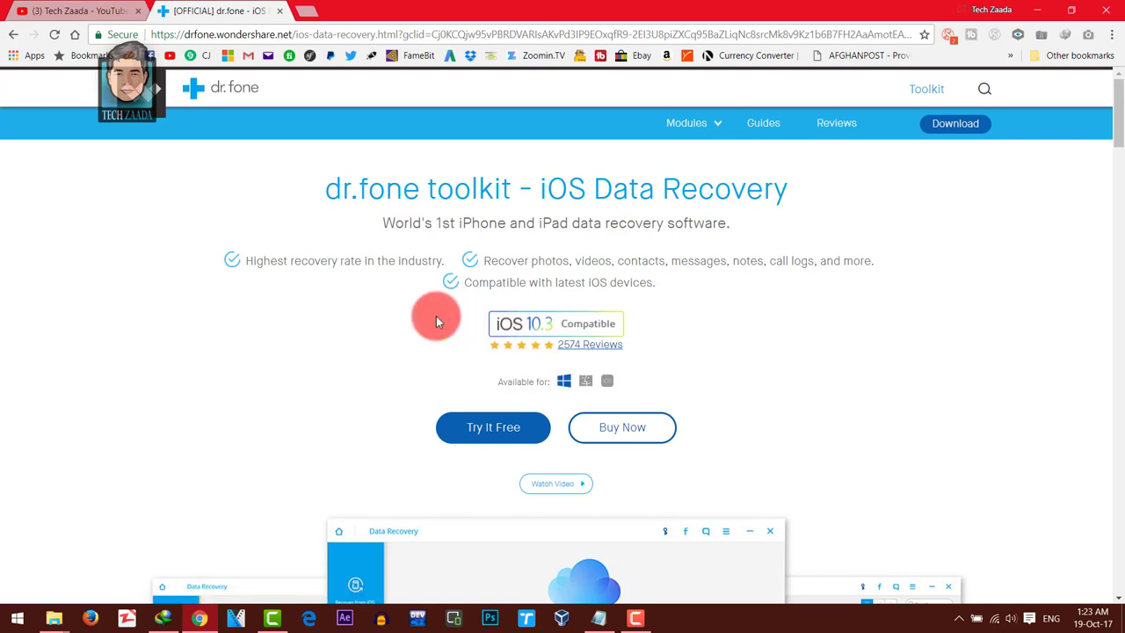
scroll(341, 358, down, 1)
scroll(341, 358, down, 1)
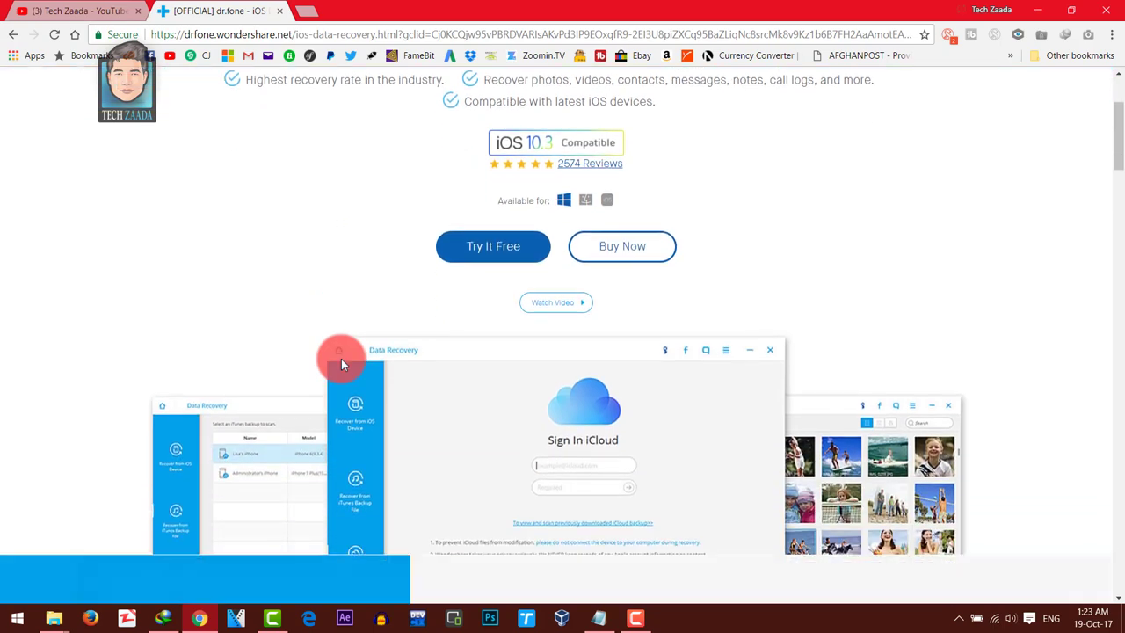
scroll(341, 358, down, 4)
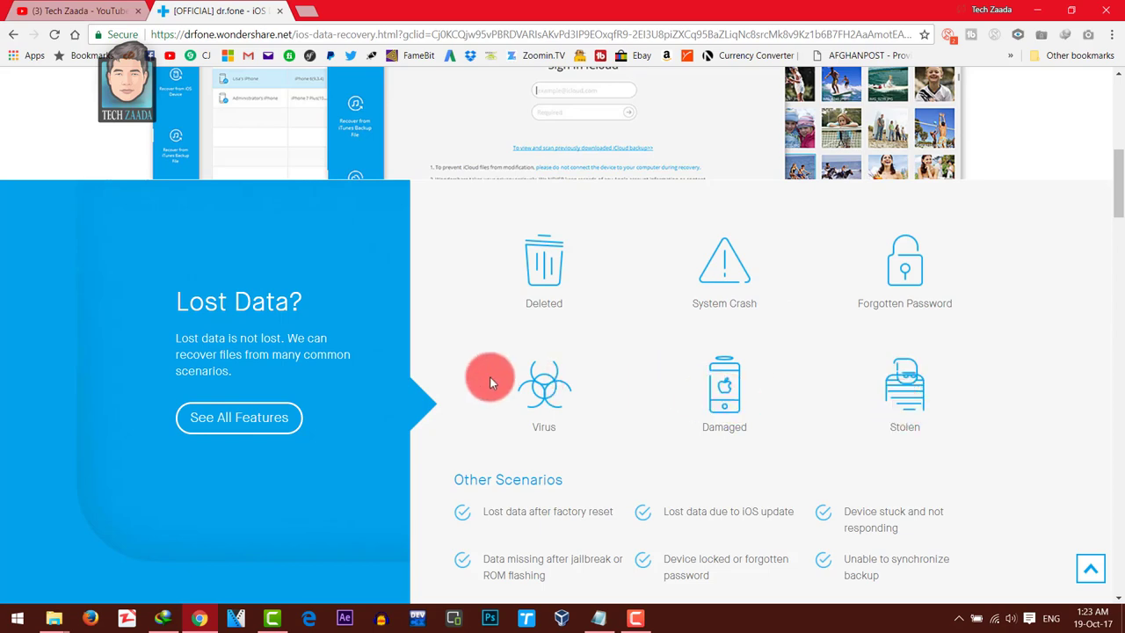
scroll(464, 349, down, 1)
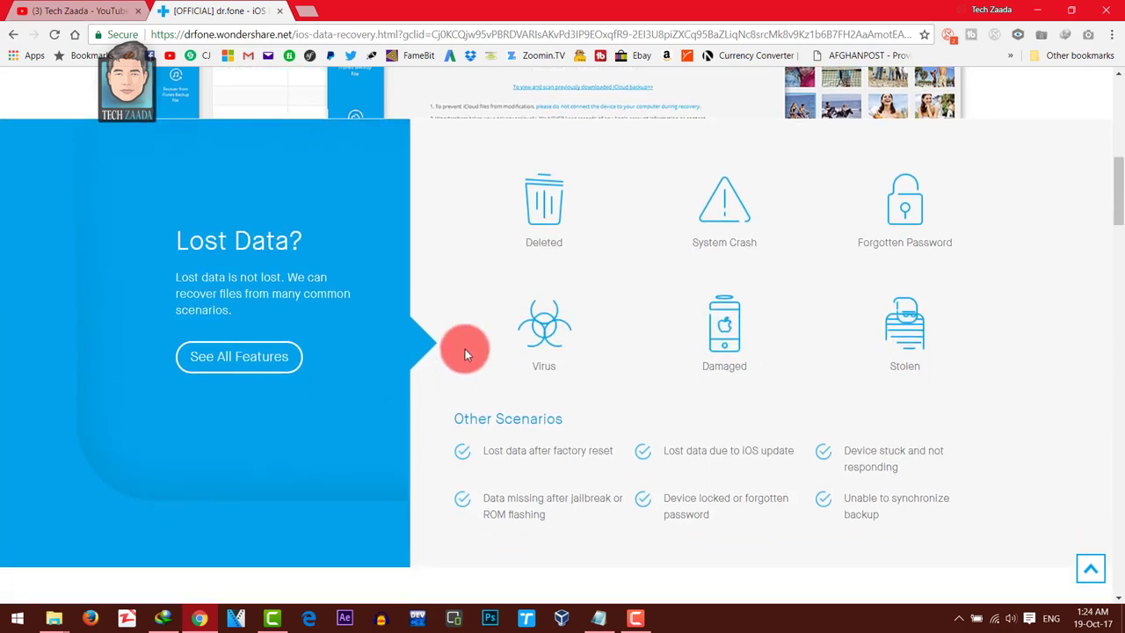
scroll(465, 349, down, 5)
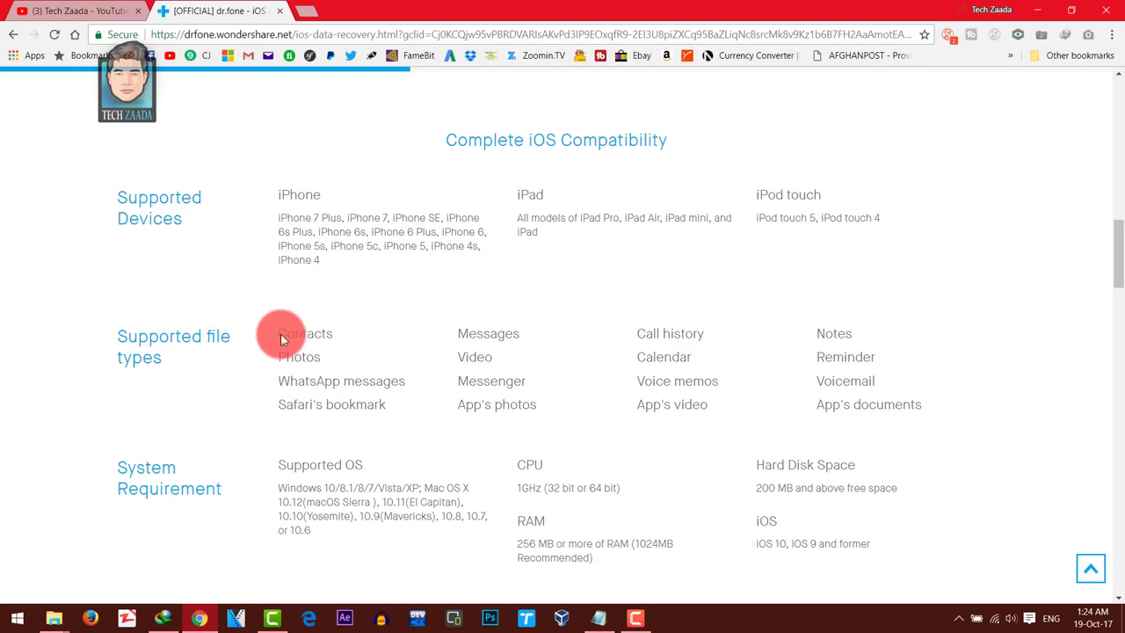
Highlight the supported file types list, clear the highlight, and scroll back to the top
drag(285, 328, 856, 424)
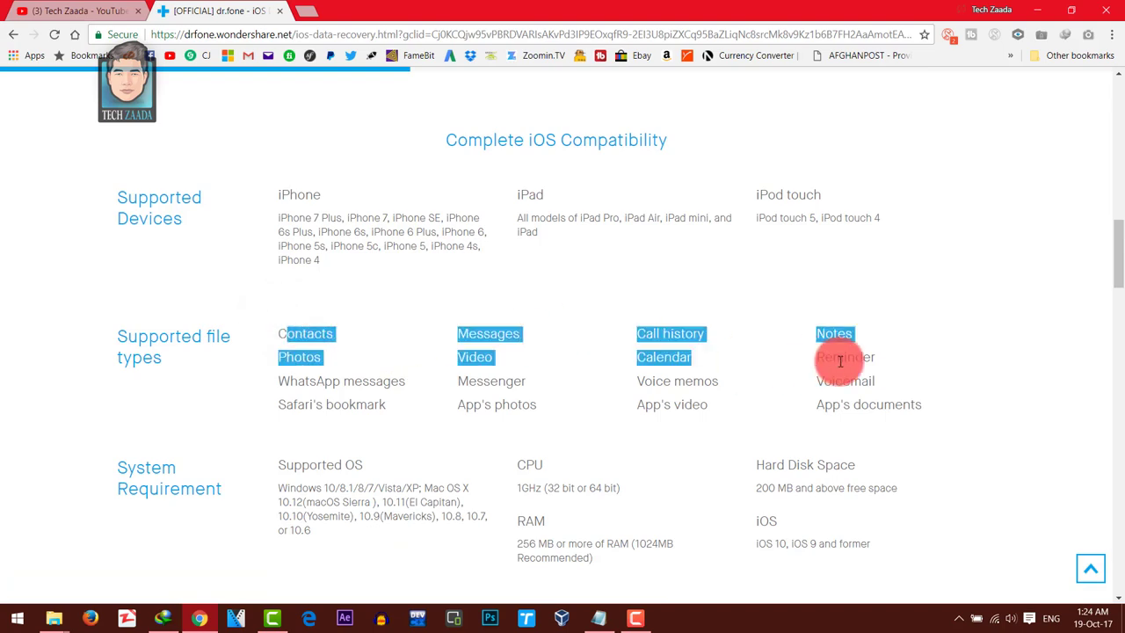
click(339, 378)
scroll(342, 381, up, 1)
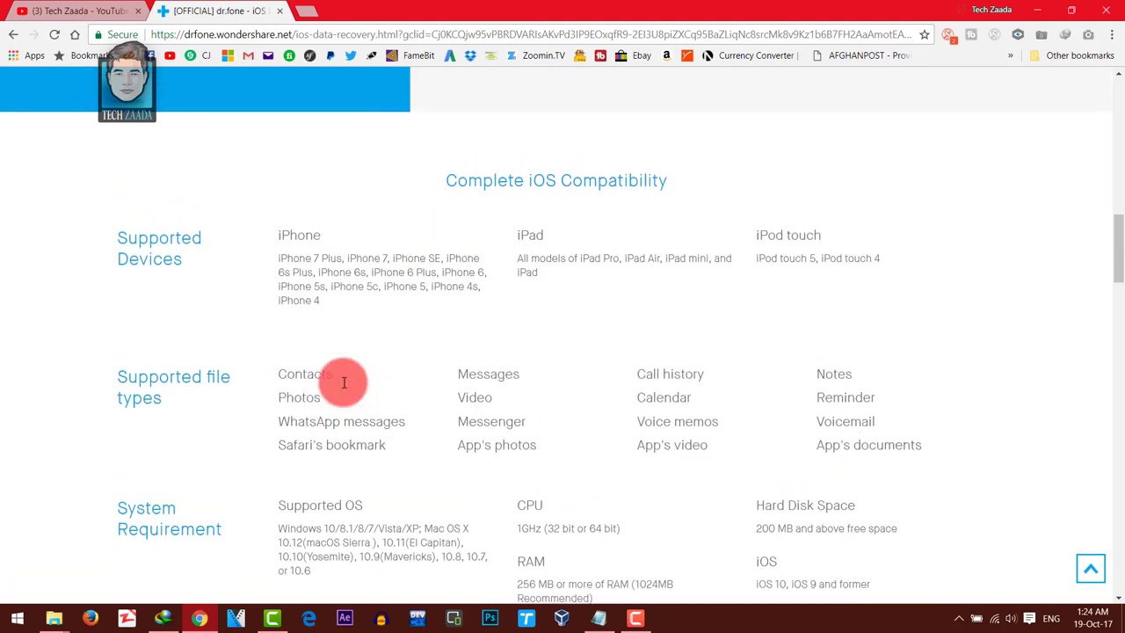
scroll(343, 383, up, 4)
scroll(343, 382, up, 6)
scroll(414, 351, up, 2)
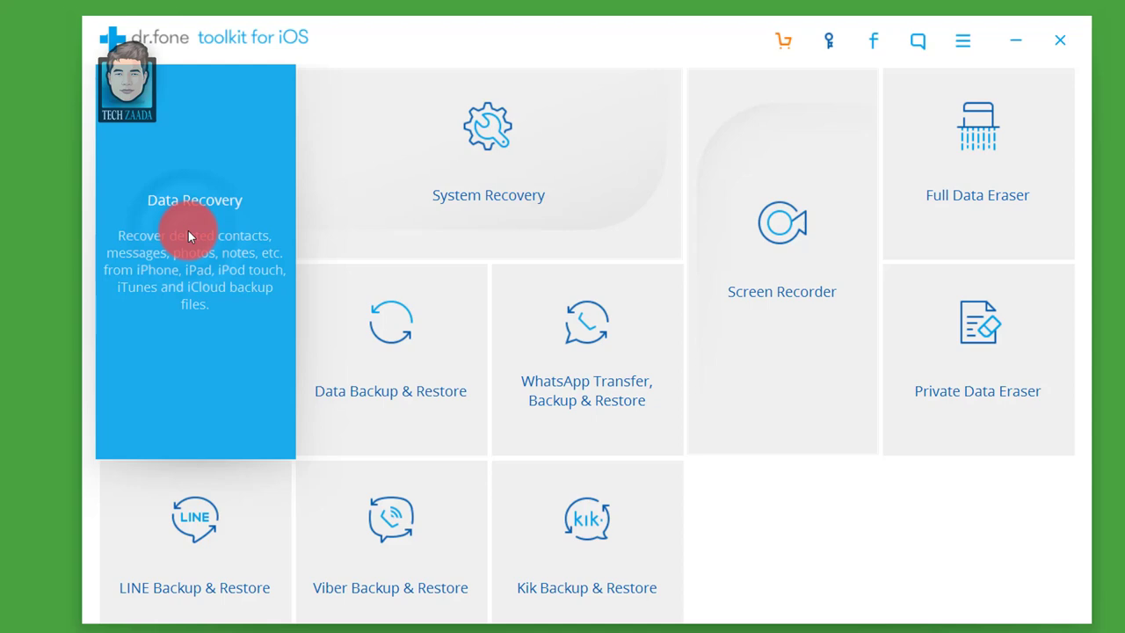
Open the Data Recovery tool from the dr.fone home screen
click(188, 236)
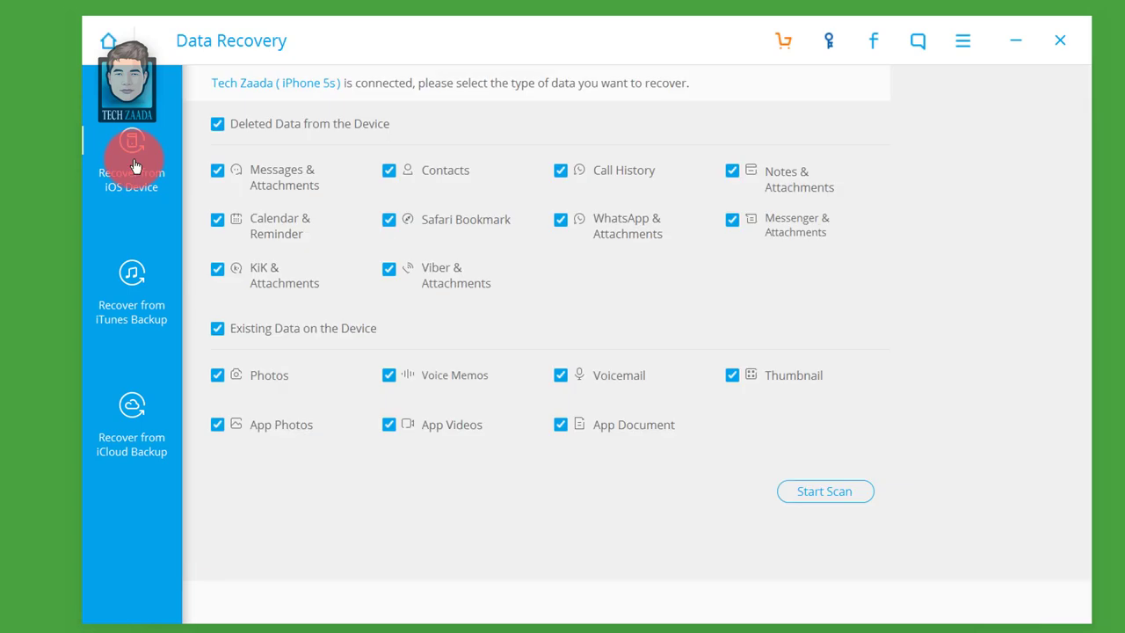
click(130, 426)
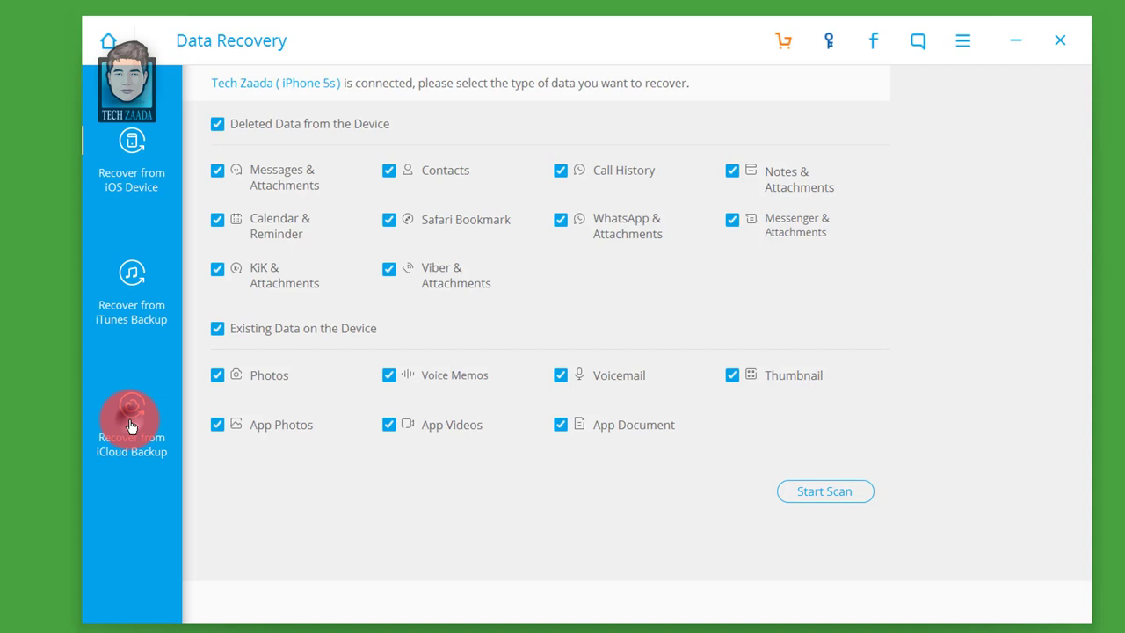
click(132, 290)
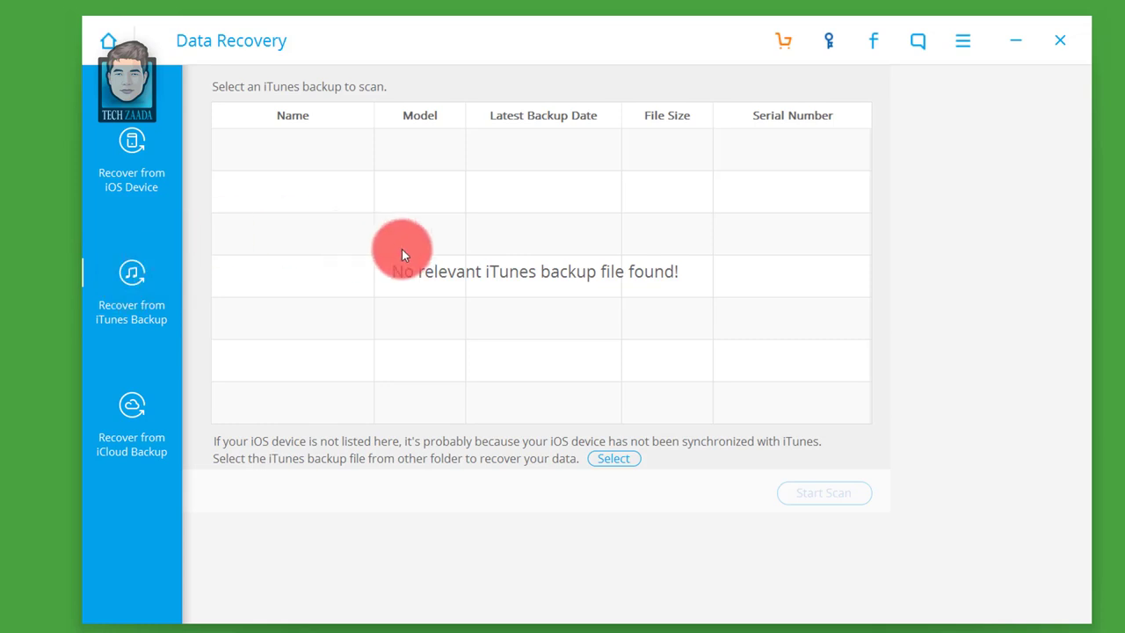
click(129, 155)
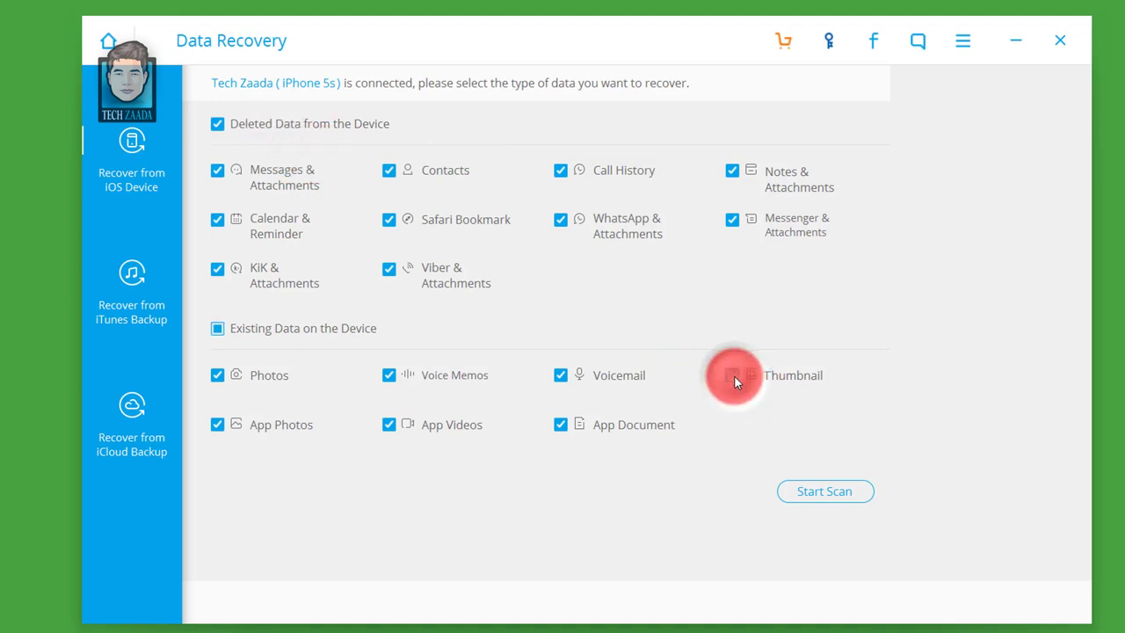
Exclude Thumbnail from the data types and start scanning the iPhone 5s
click(389, 391)
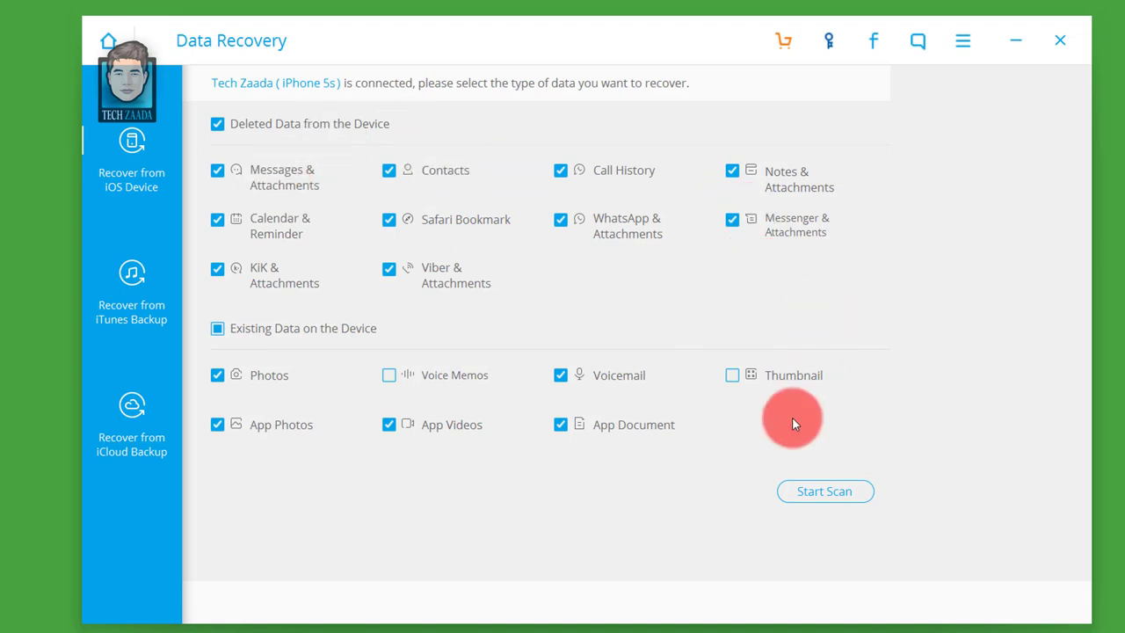
click(815, 490)
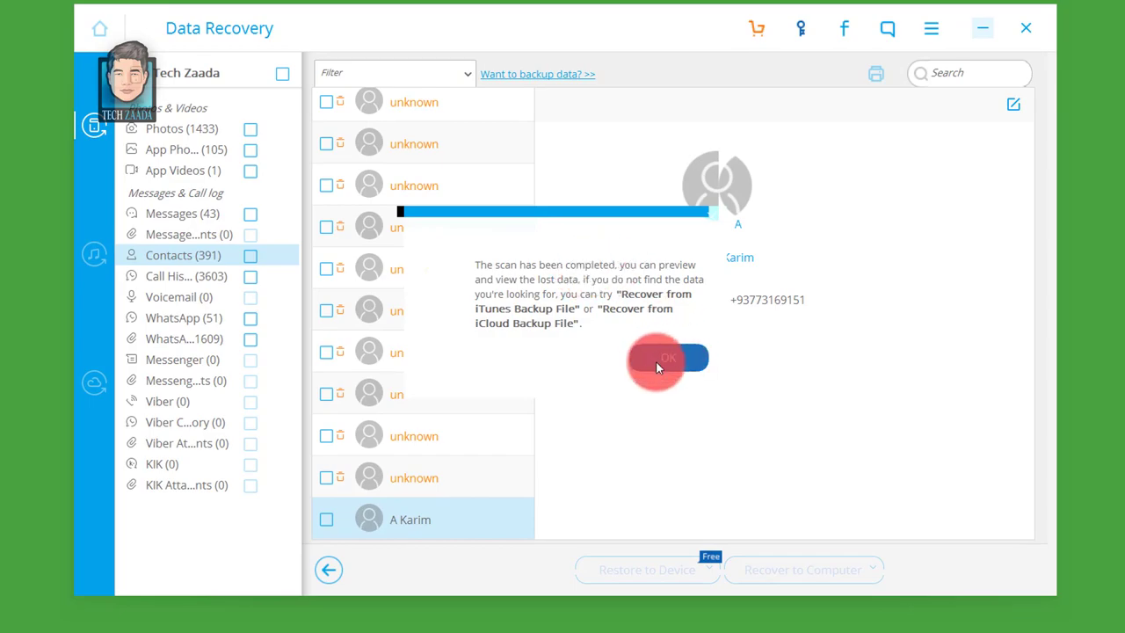
Dismiss the scan notice, preview the 1433 photos, select all items, and open Recover to Computer
click(657, 359)
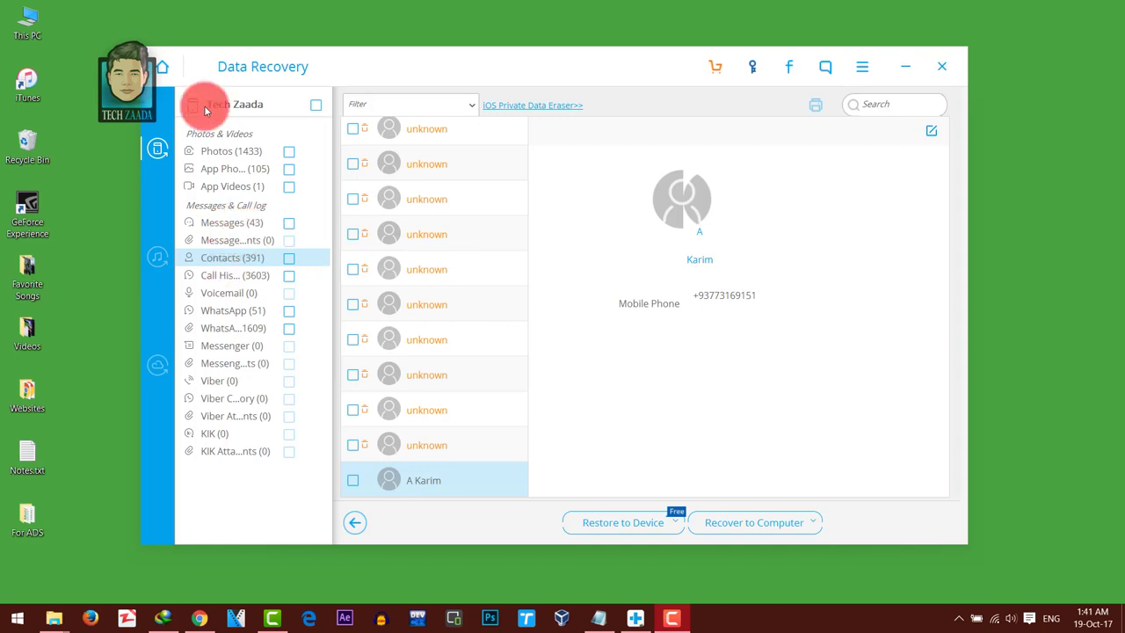
click(235, 153)
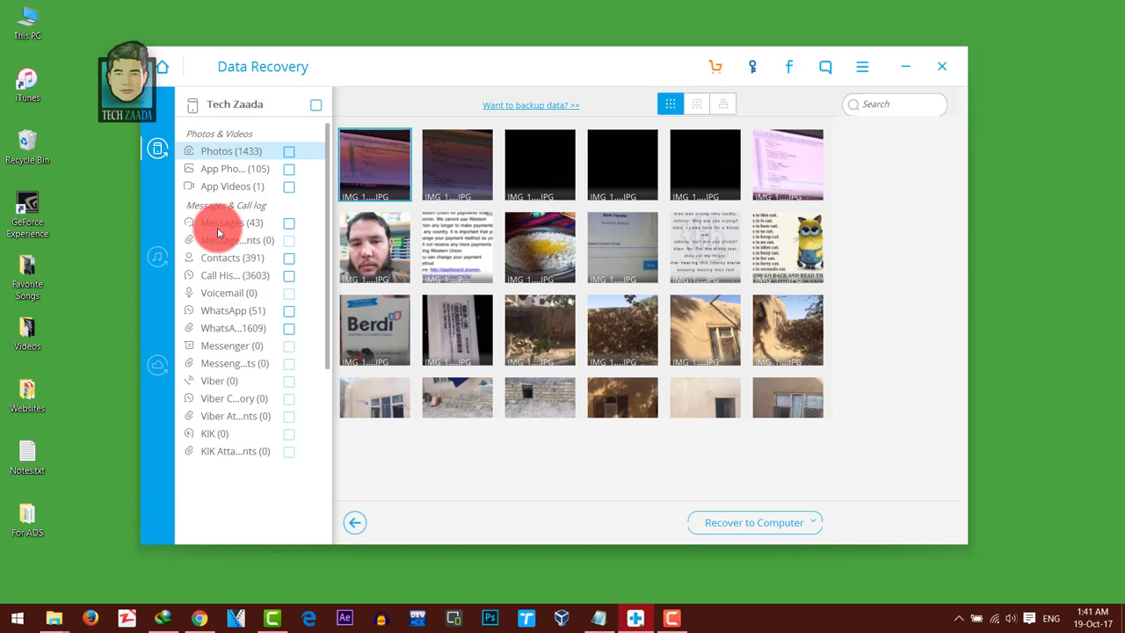
click(316, 107)
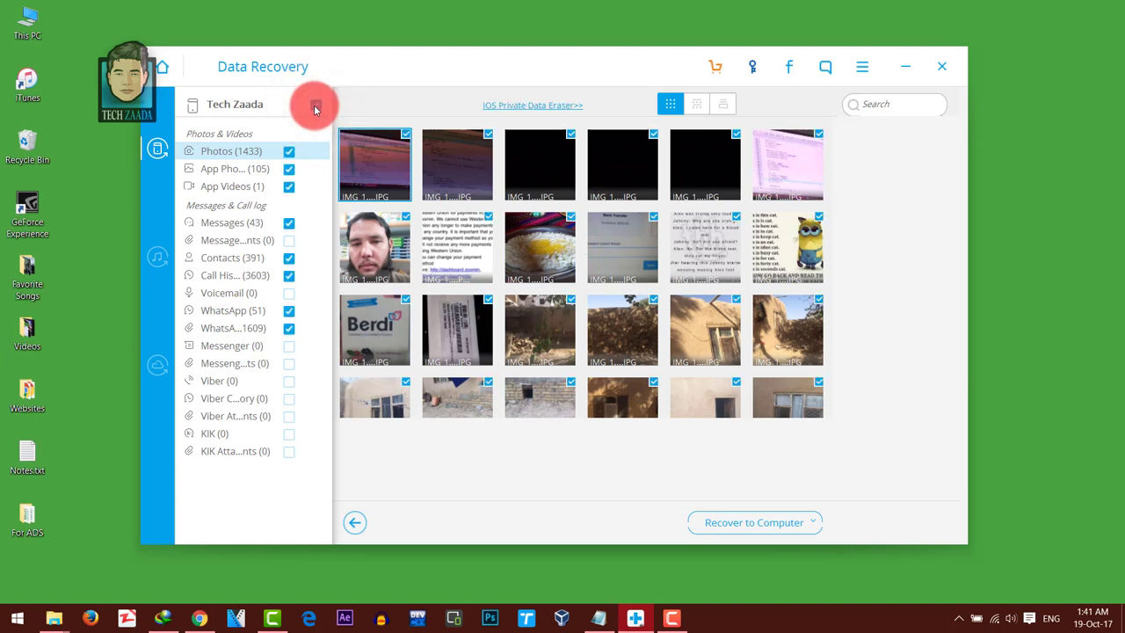
click(745, 523)
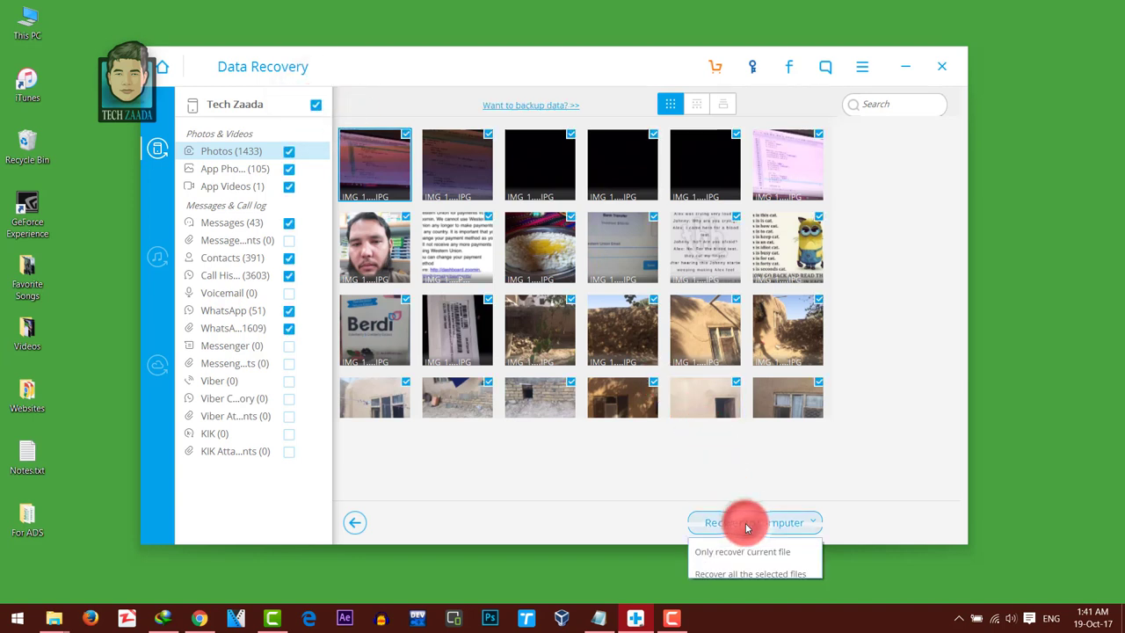
Choose to recover all selected files and create a desktop folder named 'iPhone 5s'
click(732, 572)
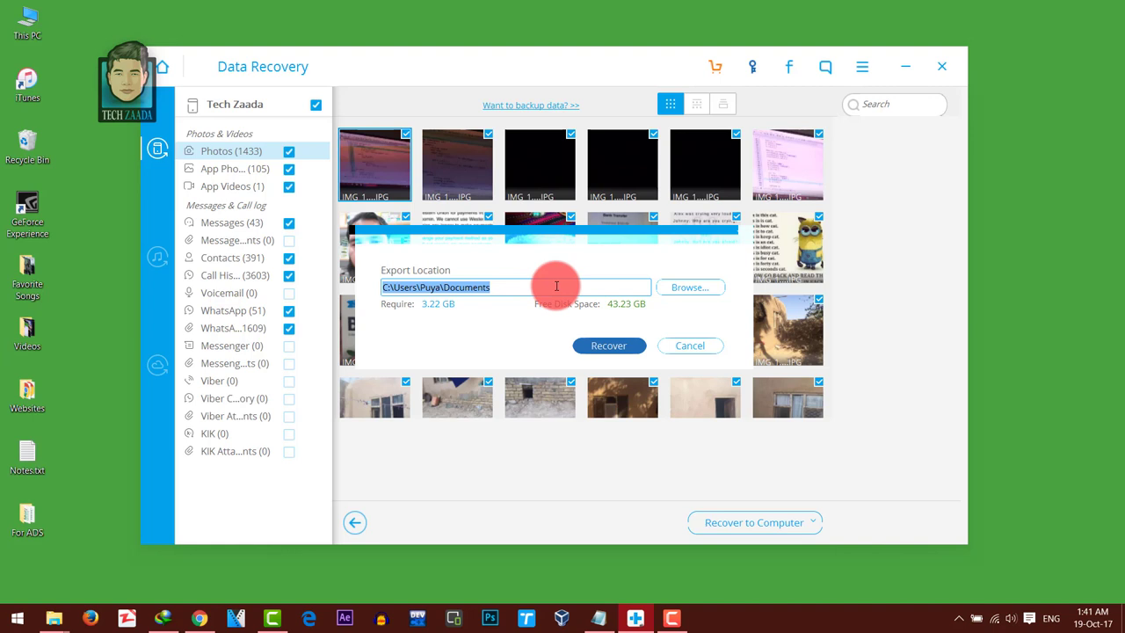
right_click(88, 125)
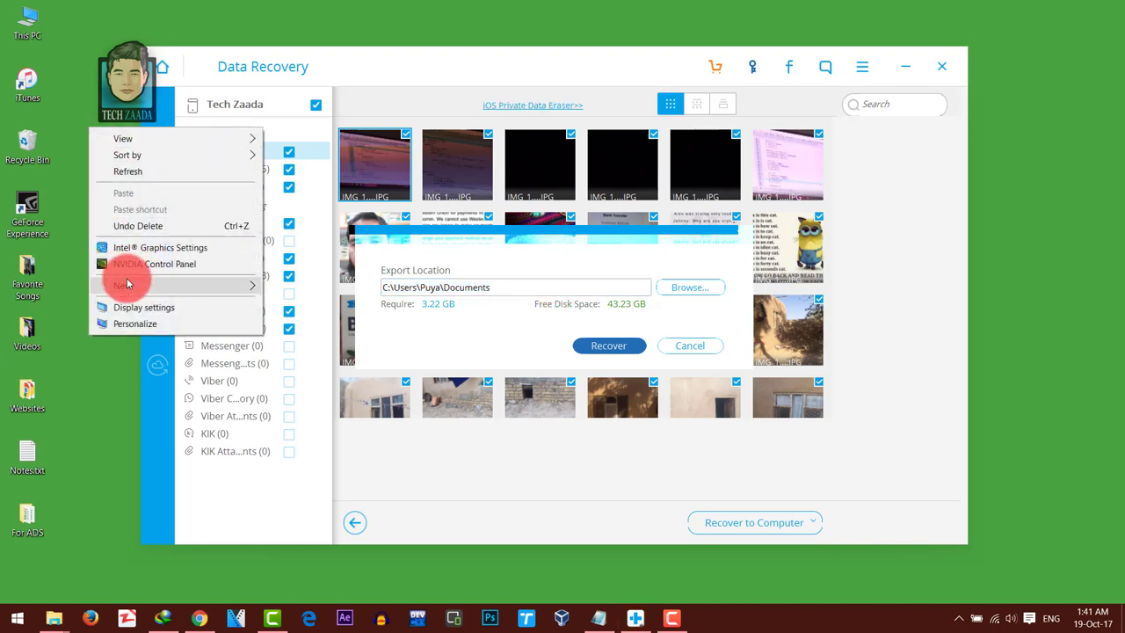
mouse_move(175, 286)
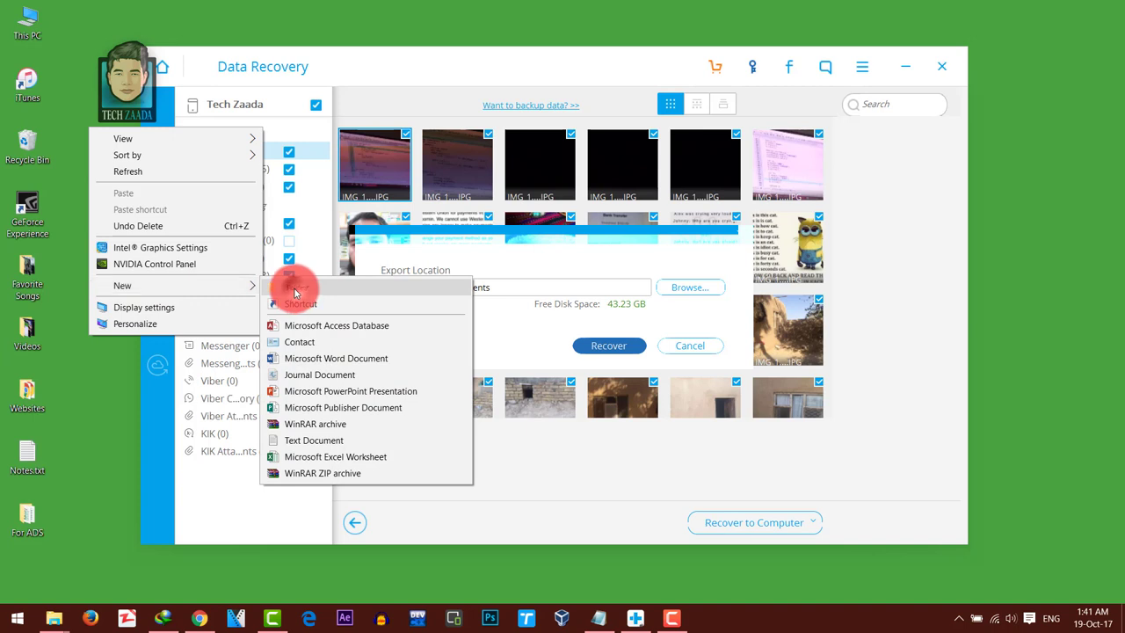
click(296, 288)
text(i)
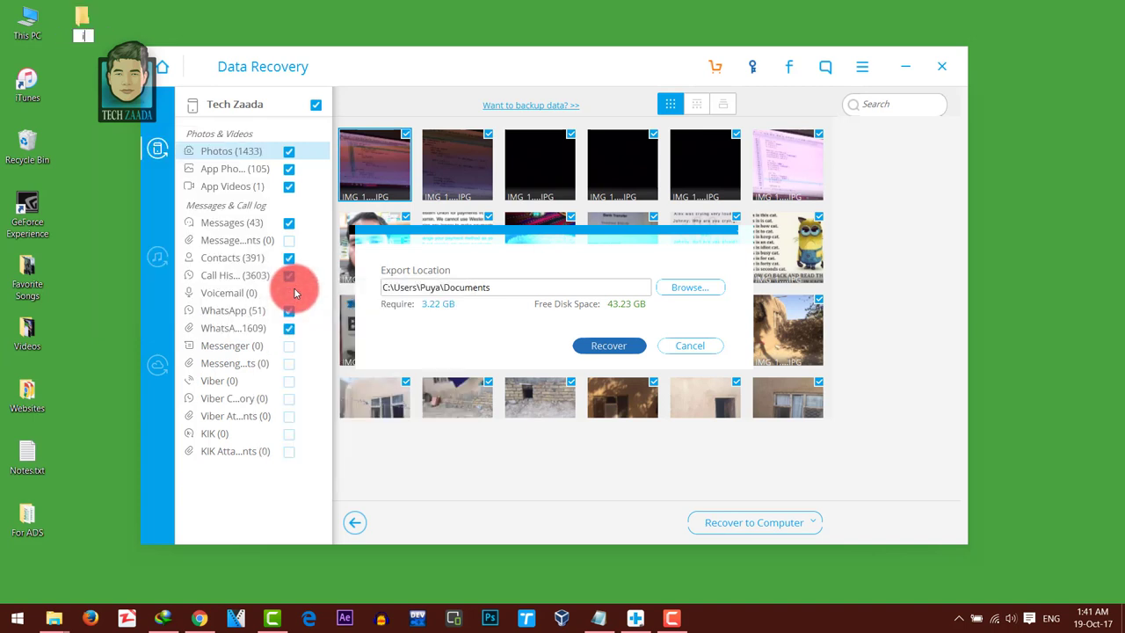
text(Phone 5s)
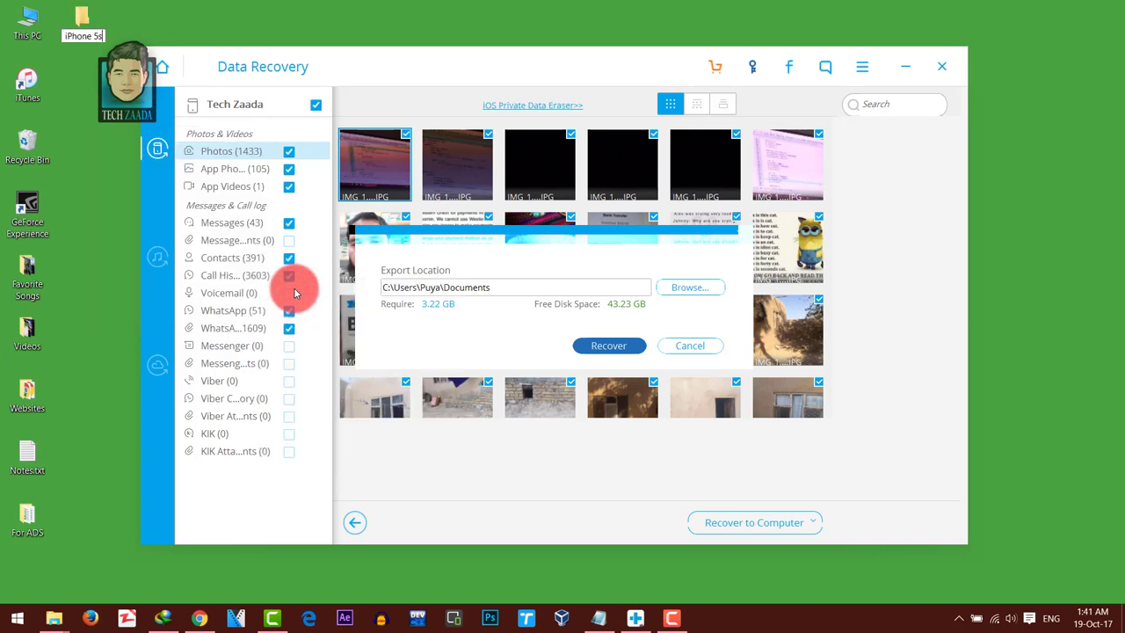
key(Return)
key(Return)
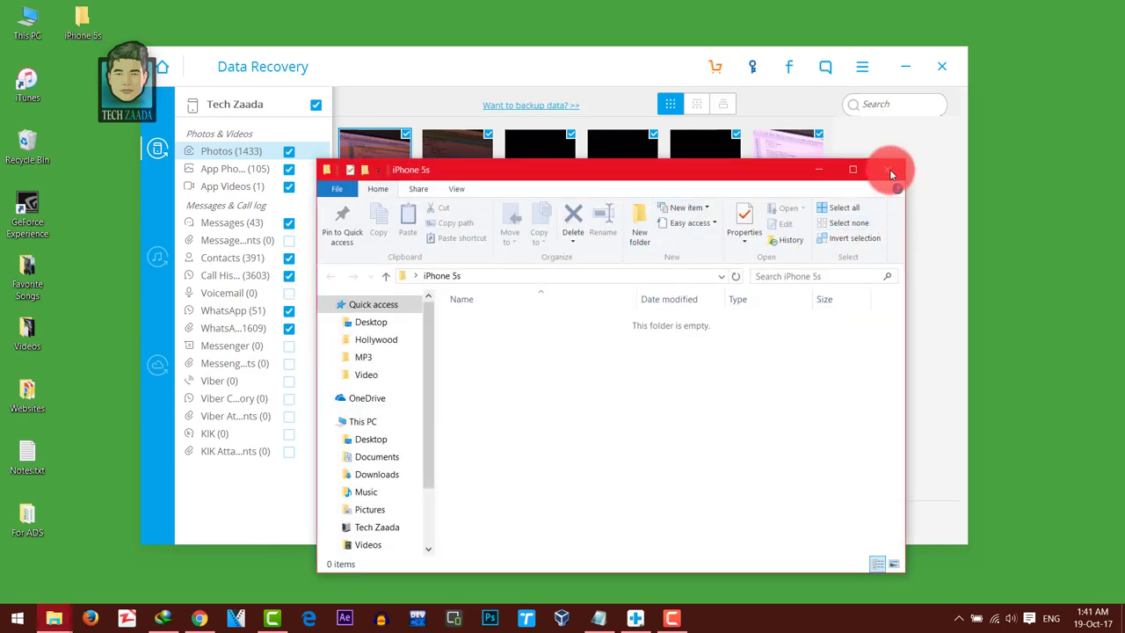
Set the export location to the iPhone 5s folder and recover the data
click(890, 172)
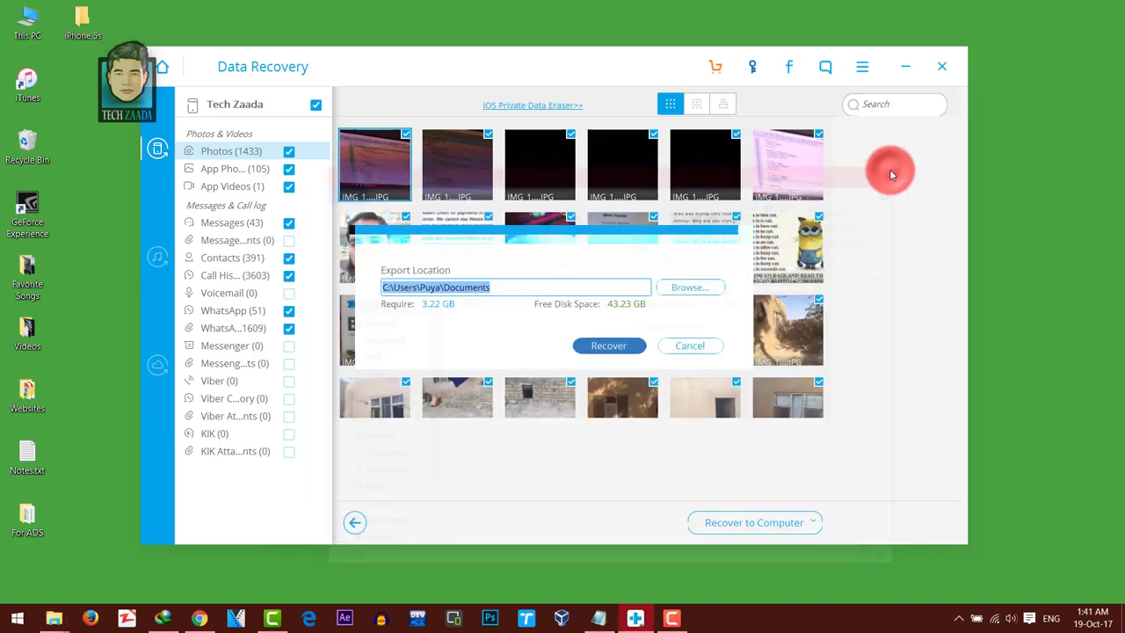
click(689, 289)
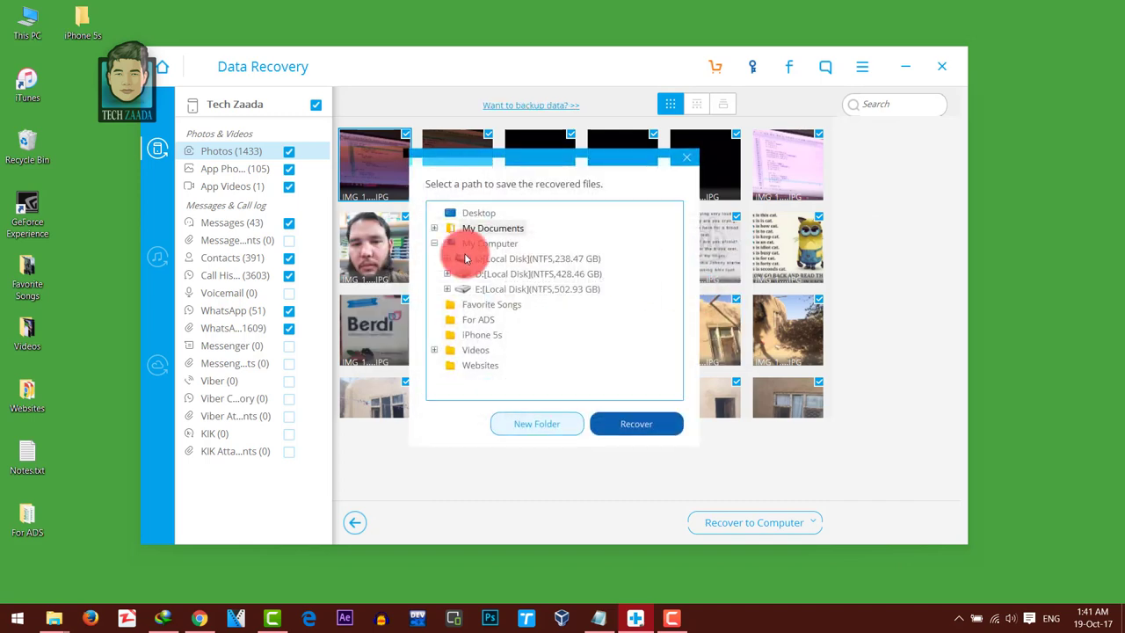
click(469, 334)
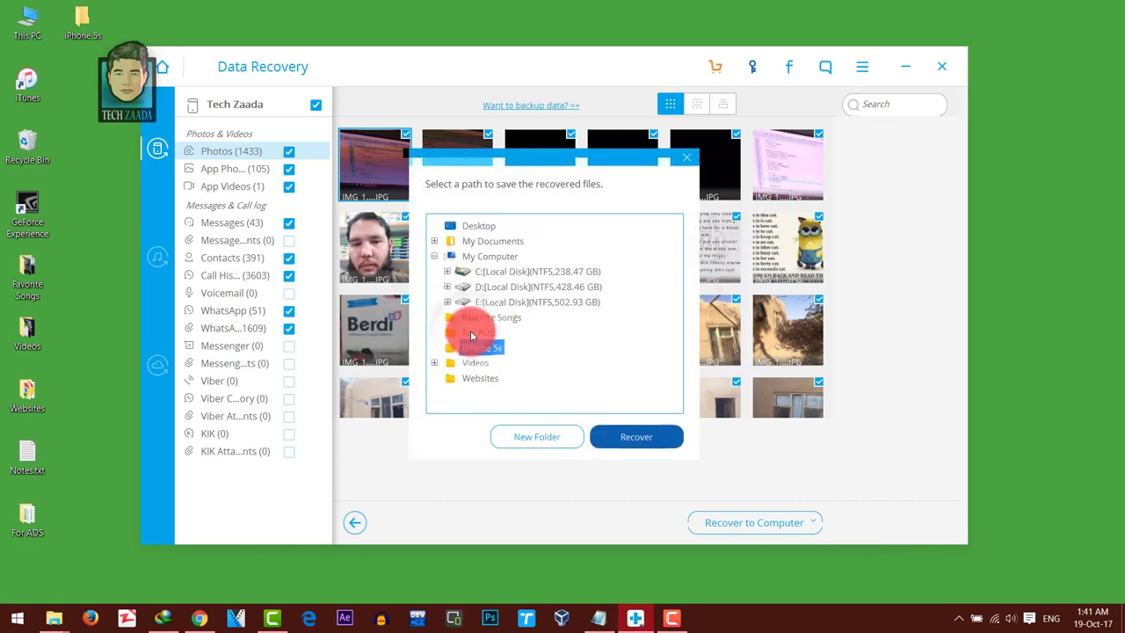
click(640, 436)
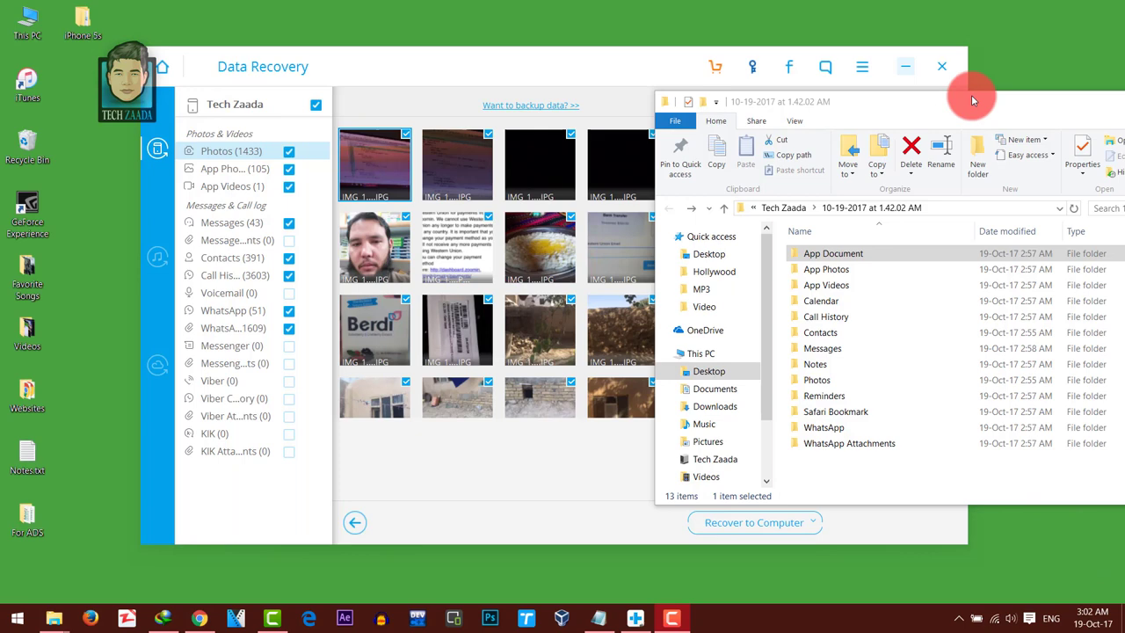
Centre the recovered files window and inspect the Call History folder's Call History.html
click(926, 104)
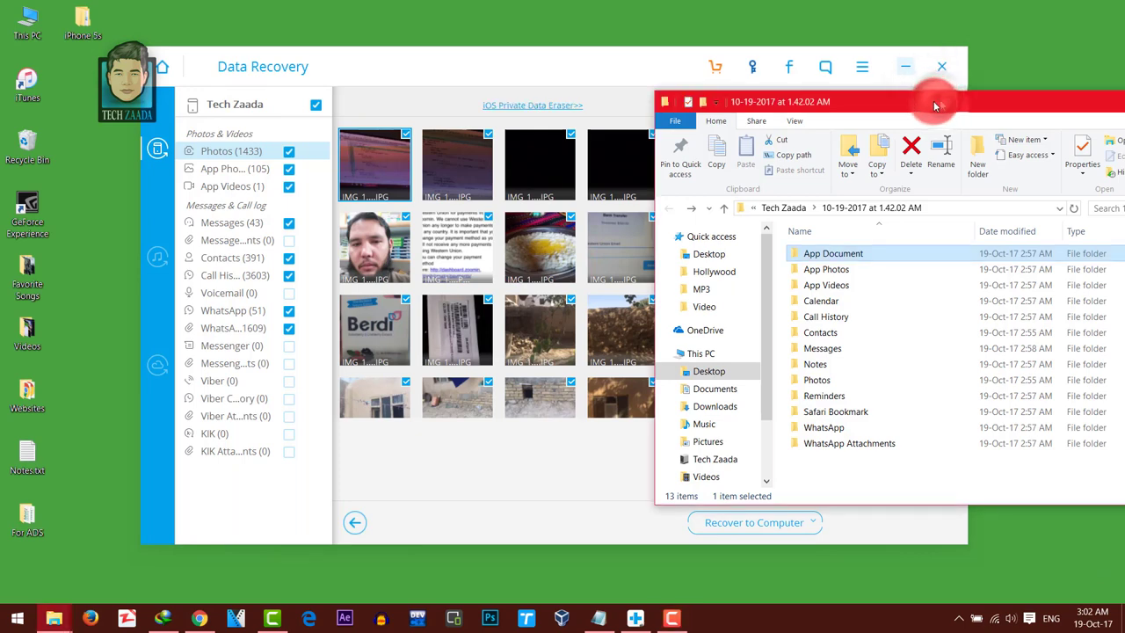
drag(936, 106, 565, 96)
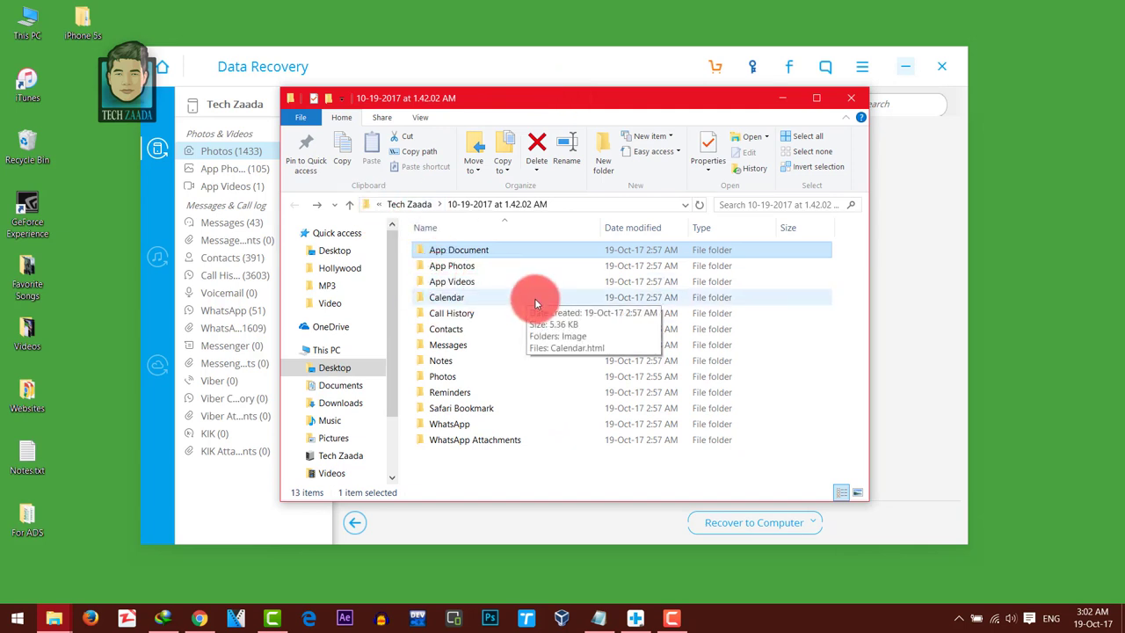
double_click(465, 313)
click(436, 264)
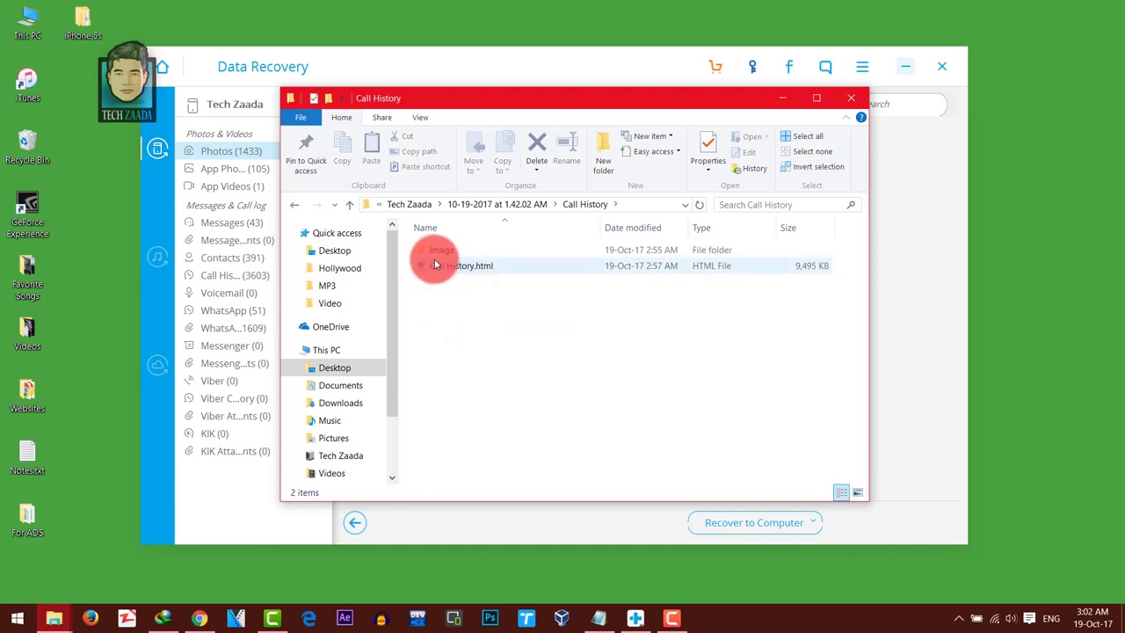
click(452, 266)
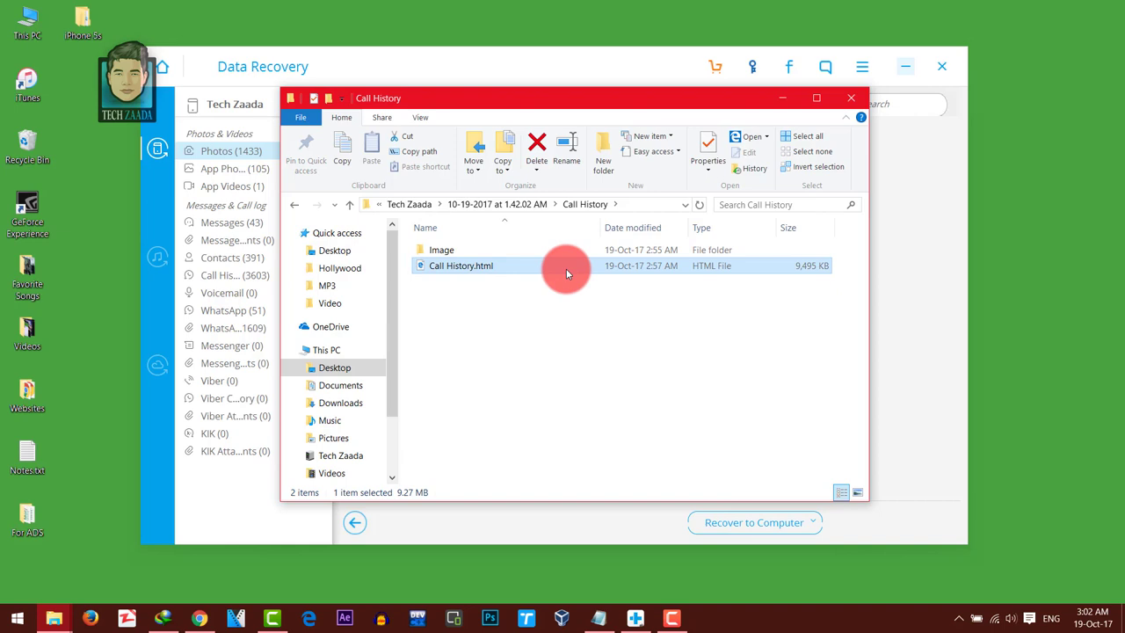
key(BackSpace)
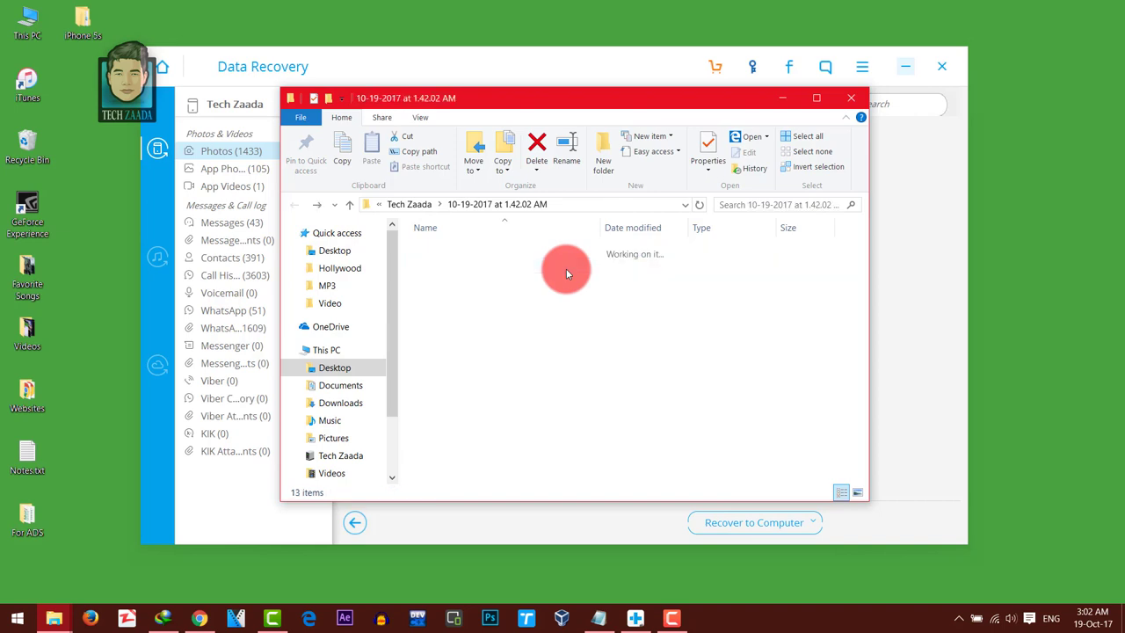
Browse the 1,433 recovered photos, then hide the recovery window to reveal the desktop
double_click(444, 379)
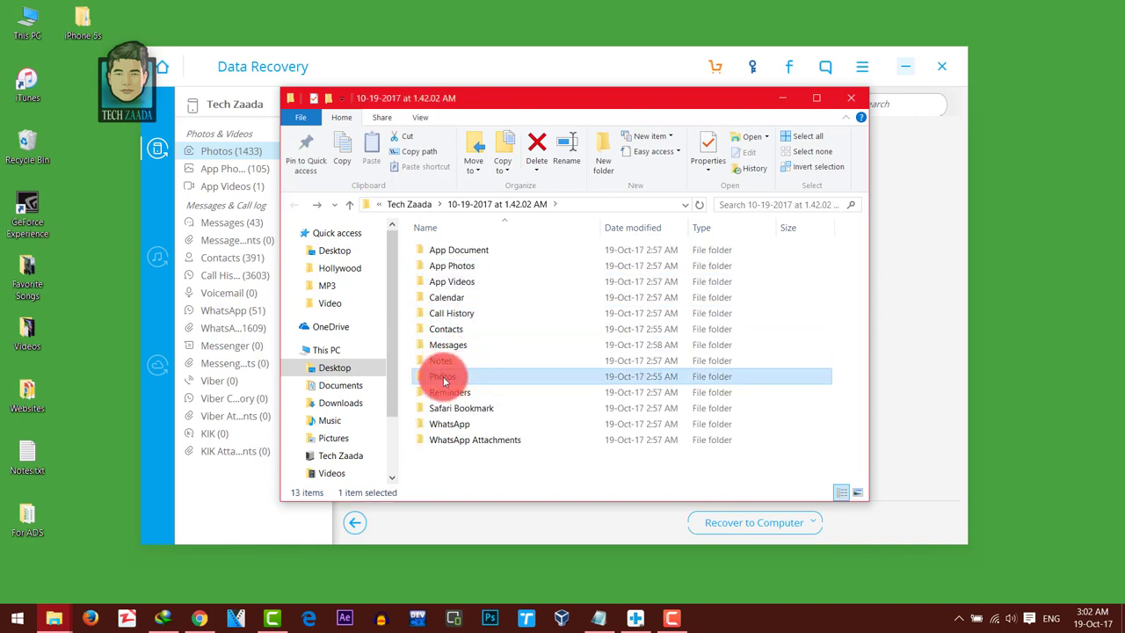
click(538, 275)
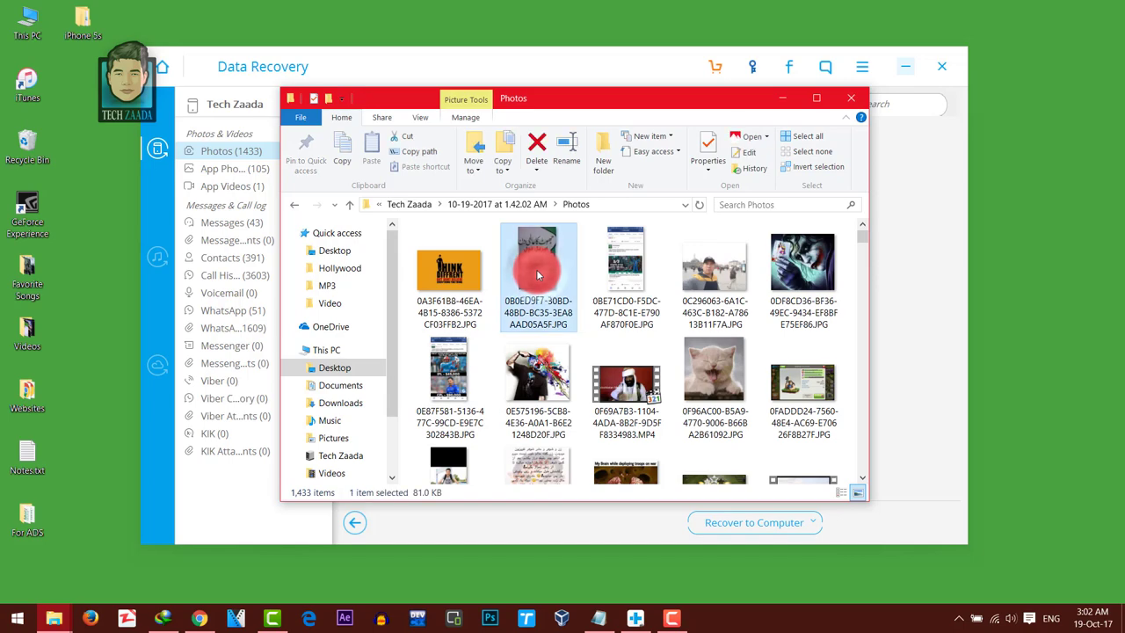
key(Down)
key(Down)
key(Down)
key(Down)
key(Down)
key(Down)
key(Down)
key(Down)
key(Down)
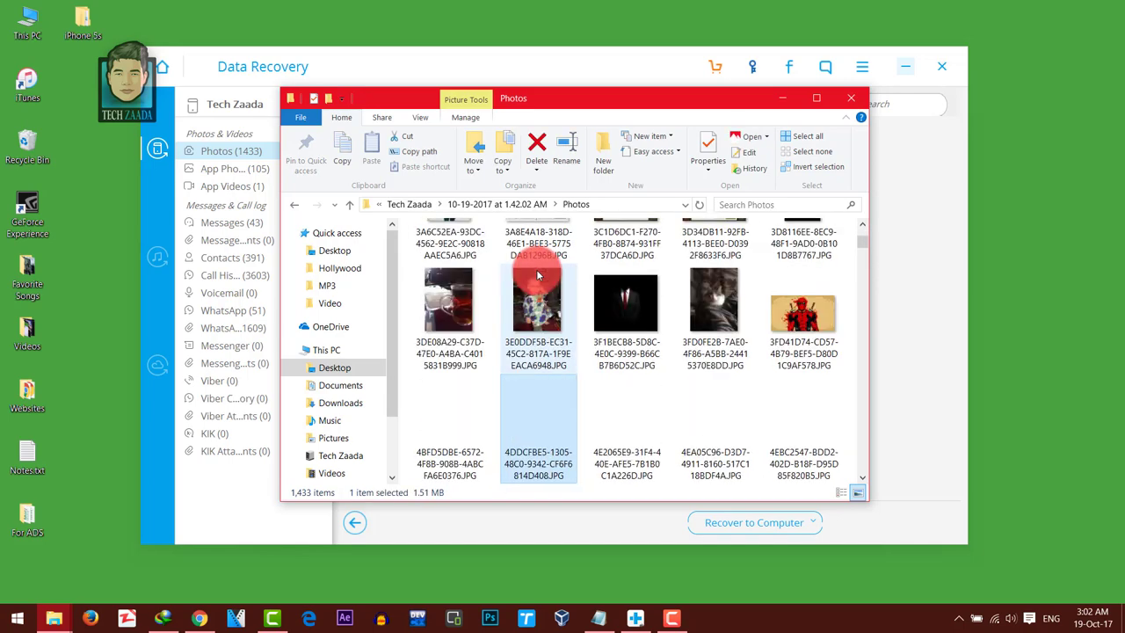
key(Down)
key(Down)
key(Down)
key(Down)
key(Down)
key(Down)
key(Down)
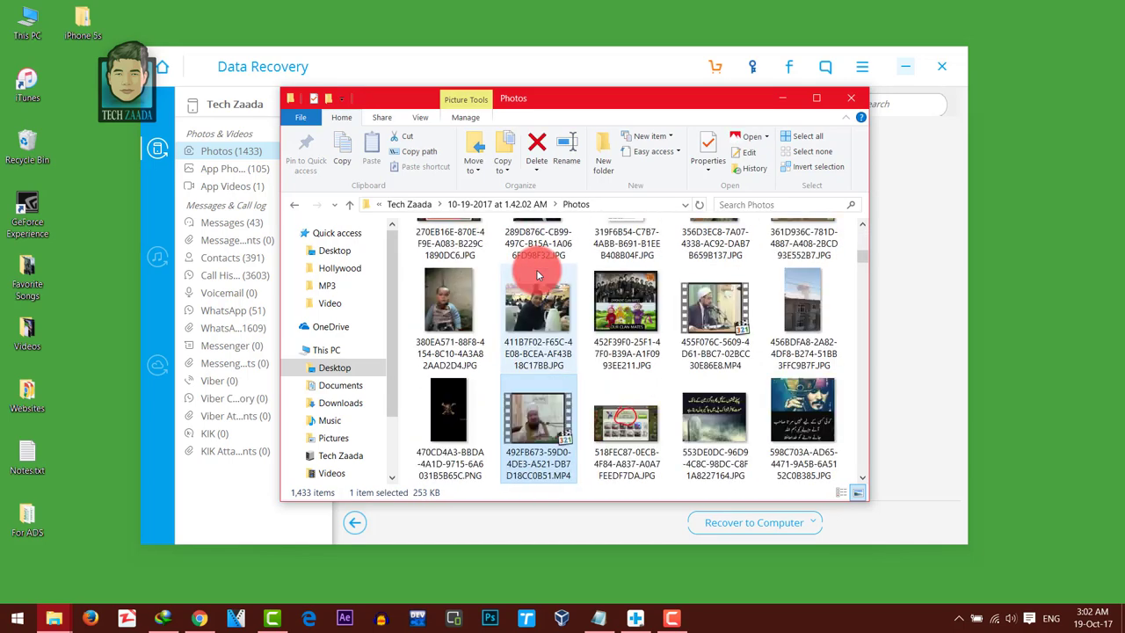
key(Down)
key(Down)
key(Down)
key(Down)
key(Down)
key(Down)
key(Down)
key(Down)
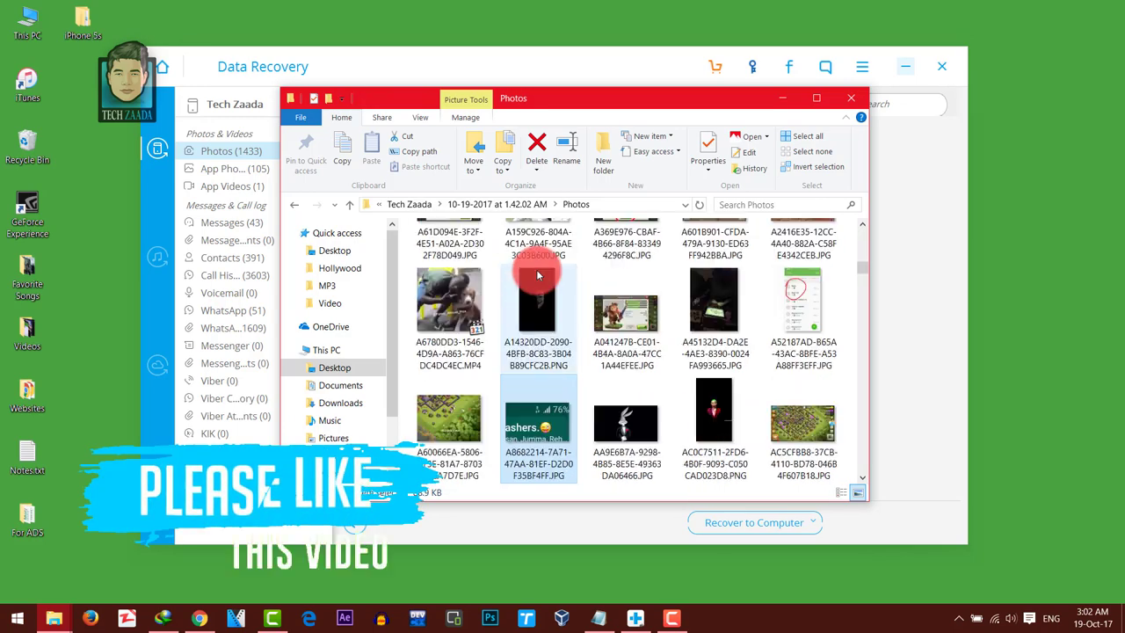
key(Down)
key(Down)
key(Down)
key(Down)
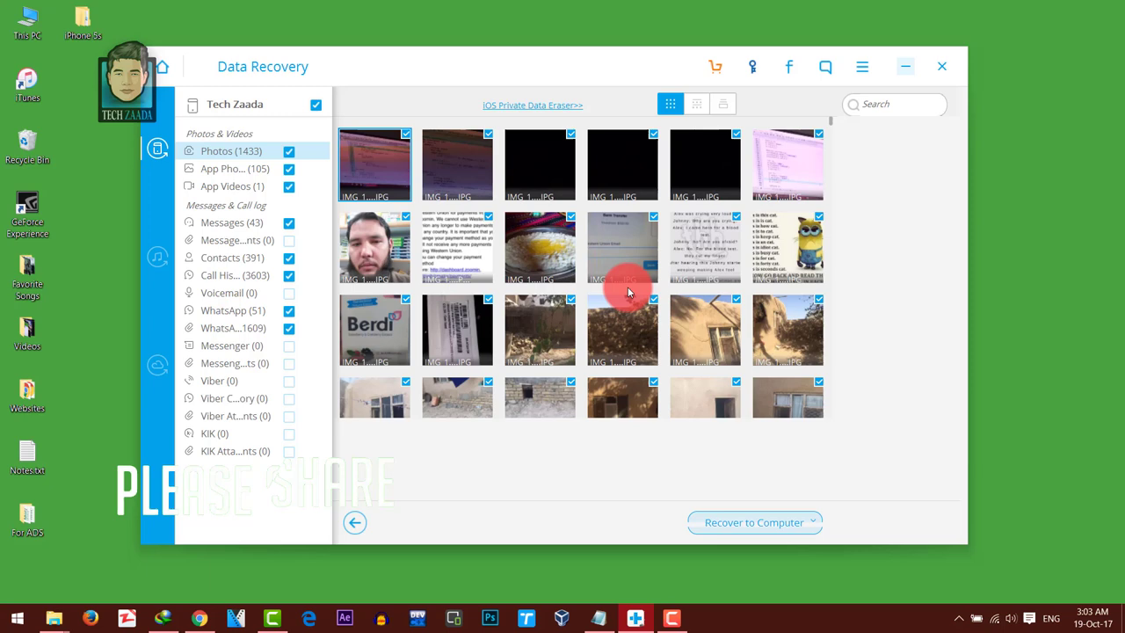
click(901, 68)
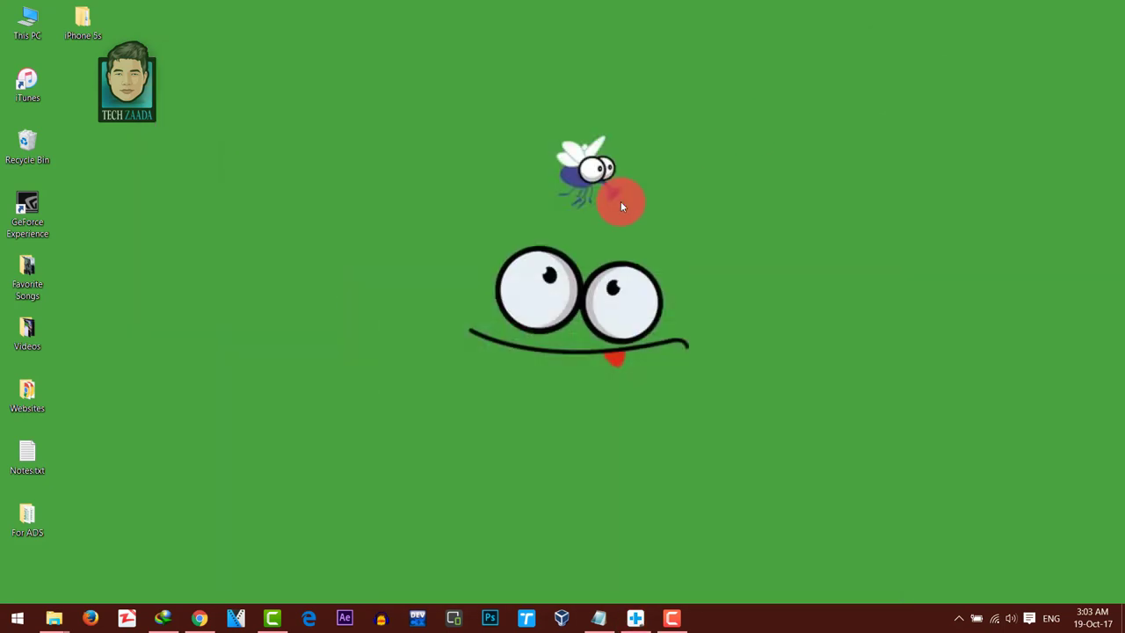